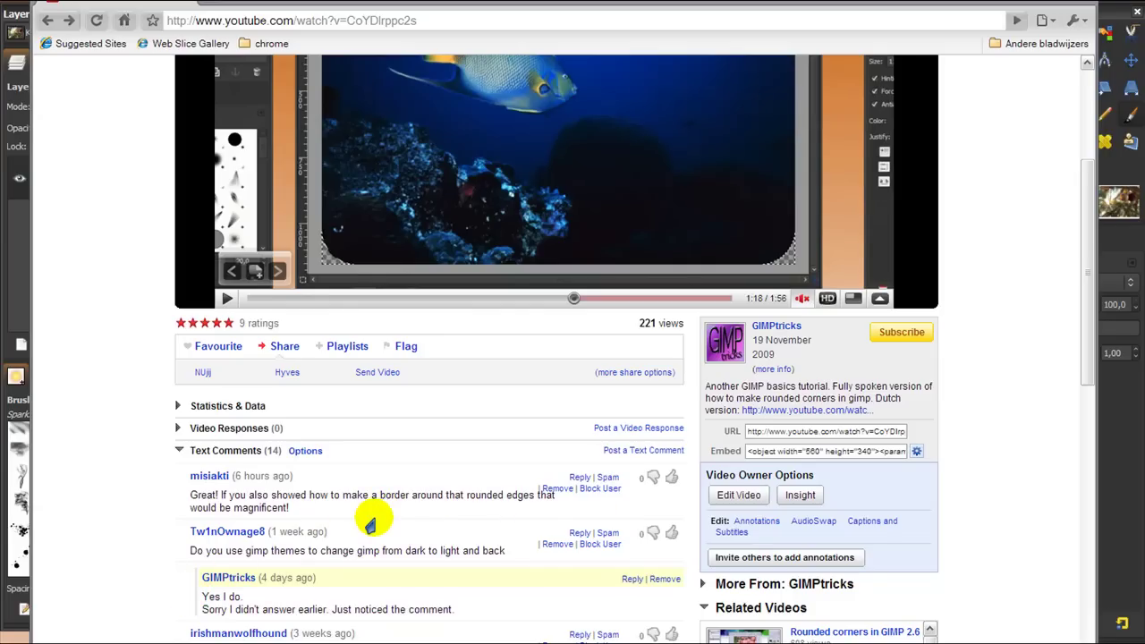
Scroll the YouTube tutorial page back up to the video title and player.
scroll(118, 372, up, 3)
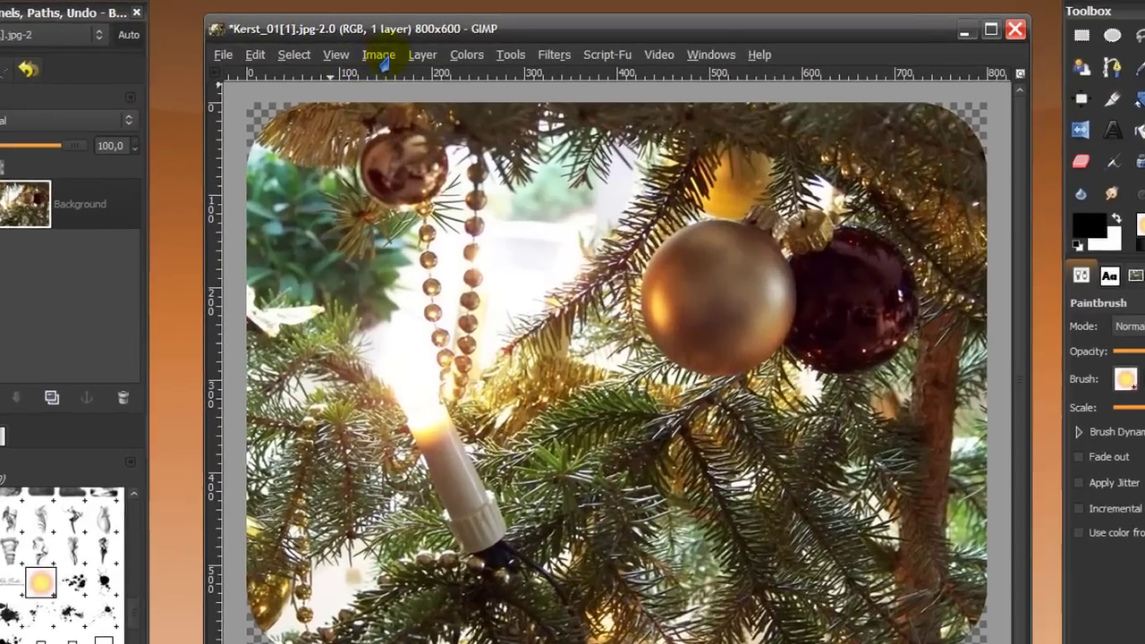
Enlarge the canvas to 860 × 645 pixels, centred, with all layers resized.
click(392, 50)
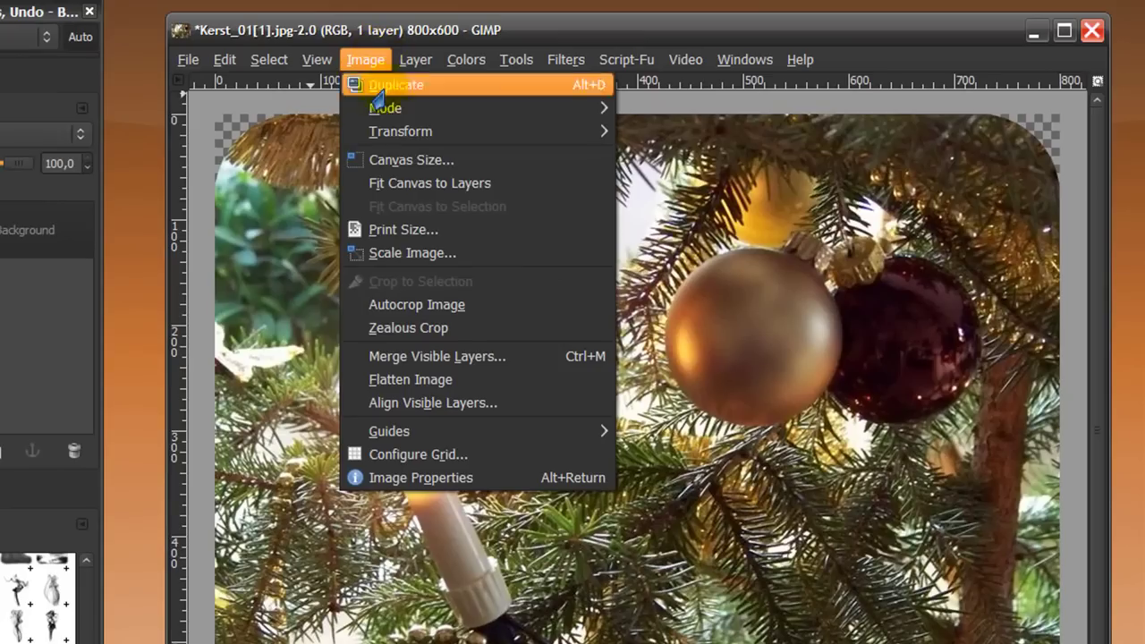
click(392, 161)
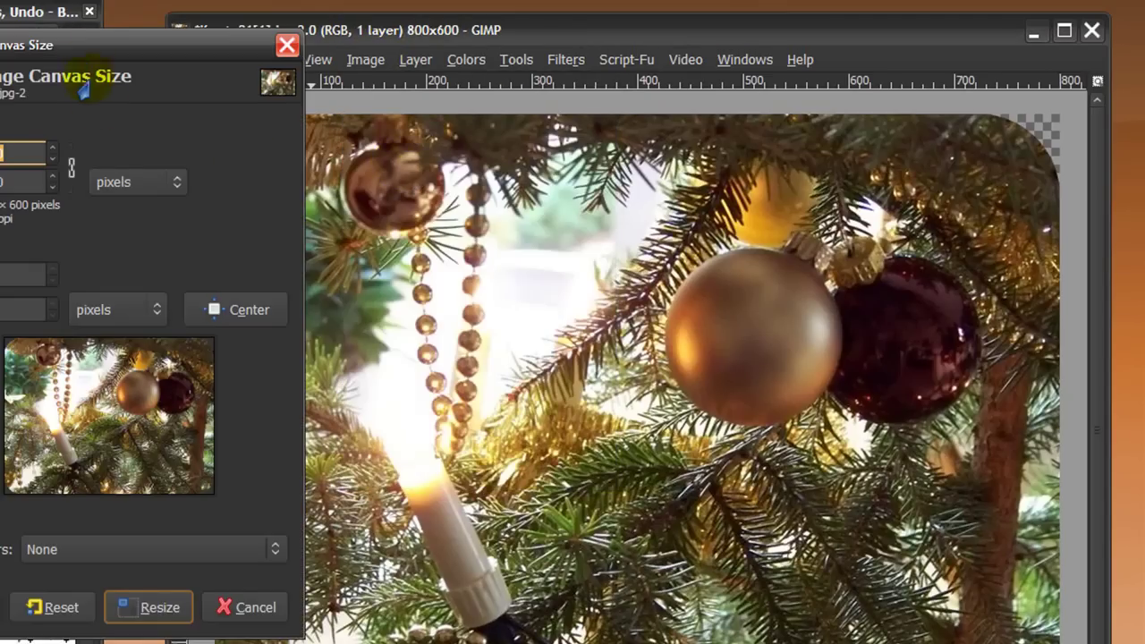
drag(125, 40, 628, 127)
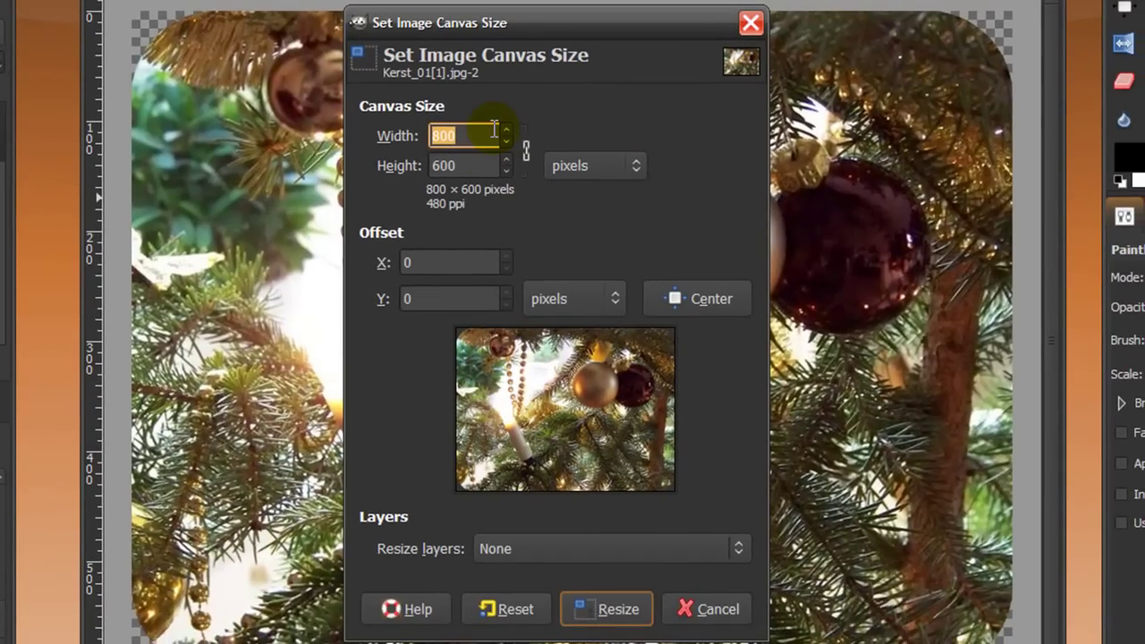
scroll(502, 134, up, 20)
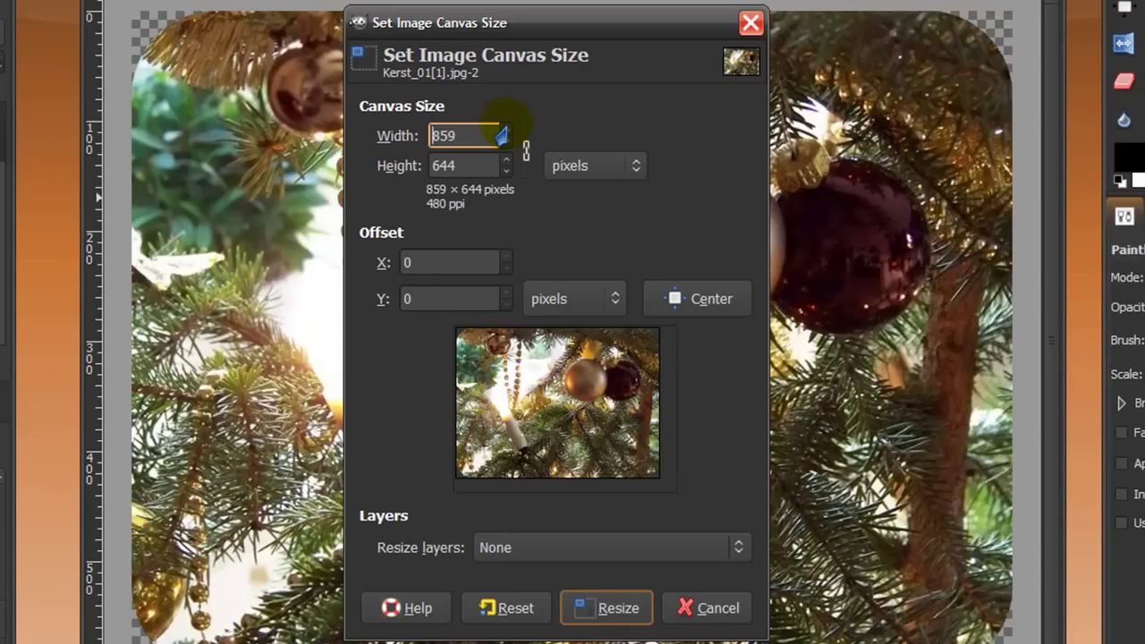
scroll(502, 134, up, 1)
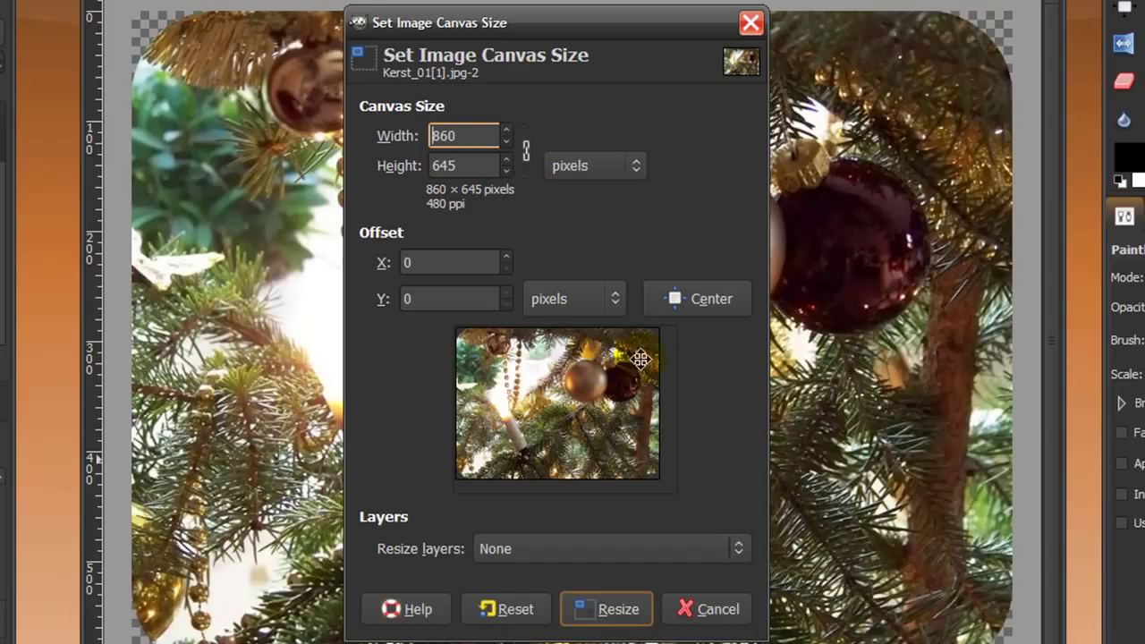
click(680, 304)
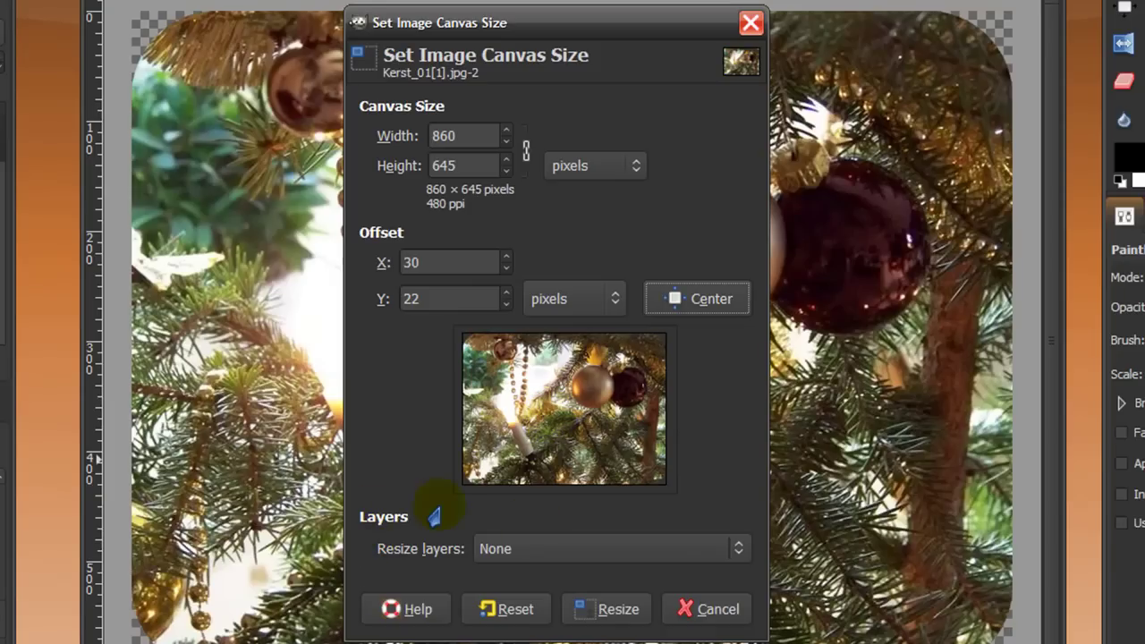
click(530, 549)
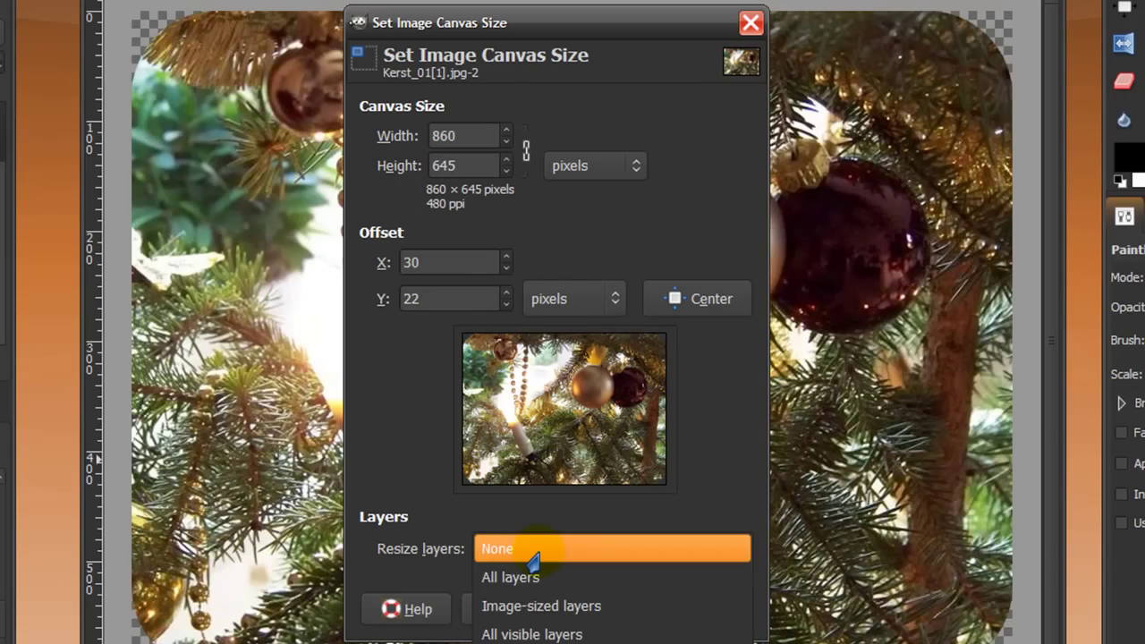
click(534, 580)
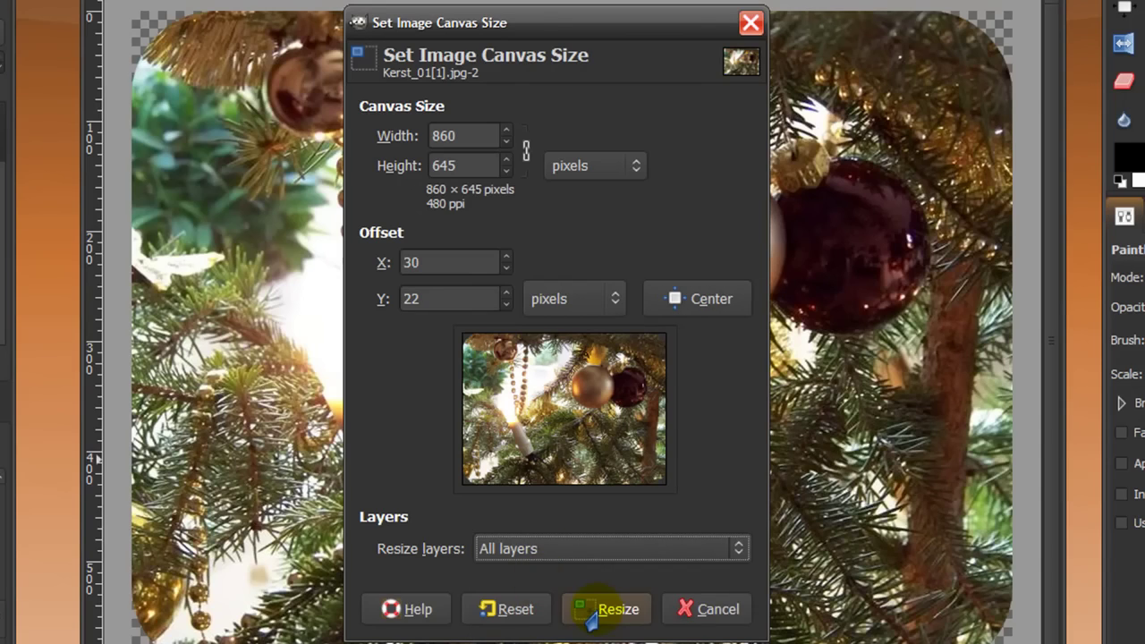
click(600, 608)
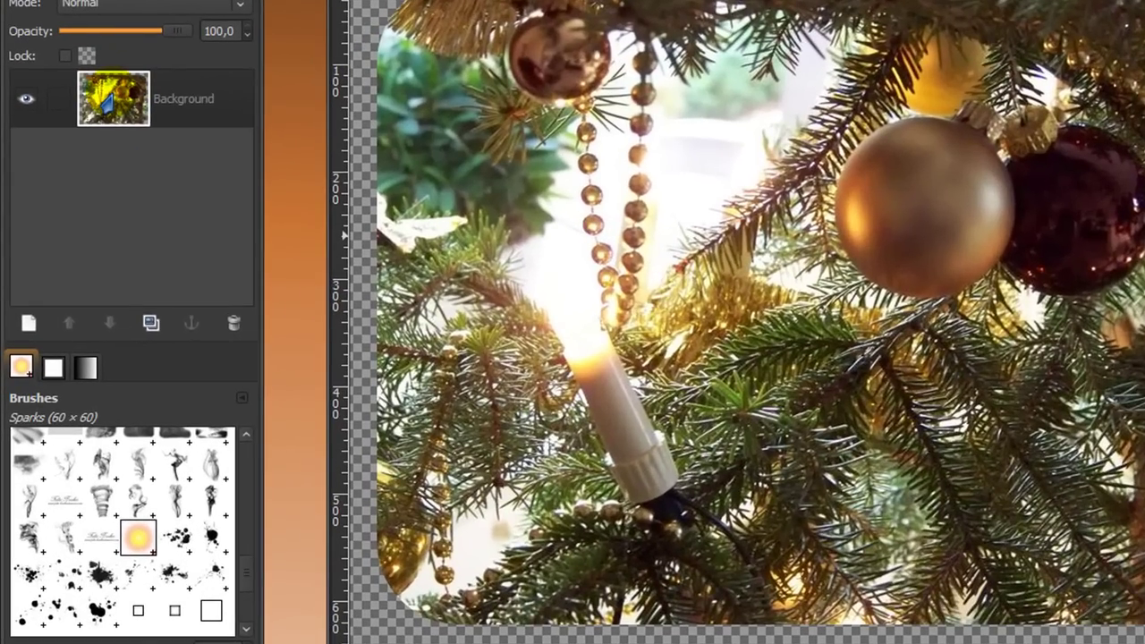
Turn the Background layer's alpha into a selection, convert it to a path, then deselect.
right_click(115, 96)
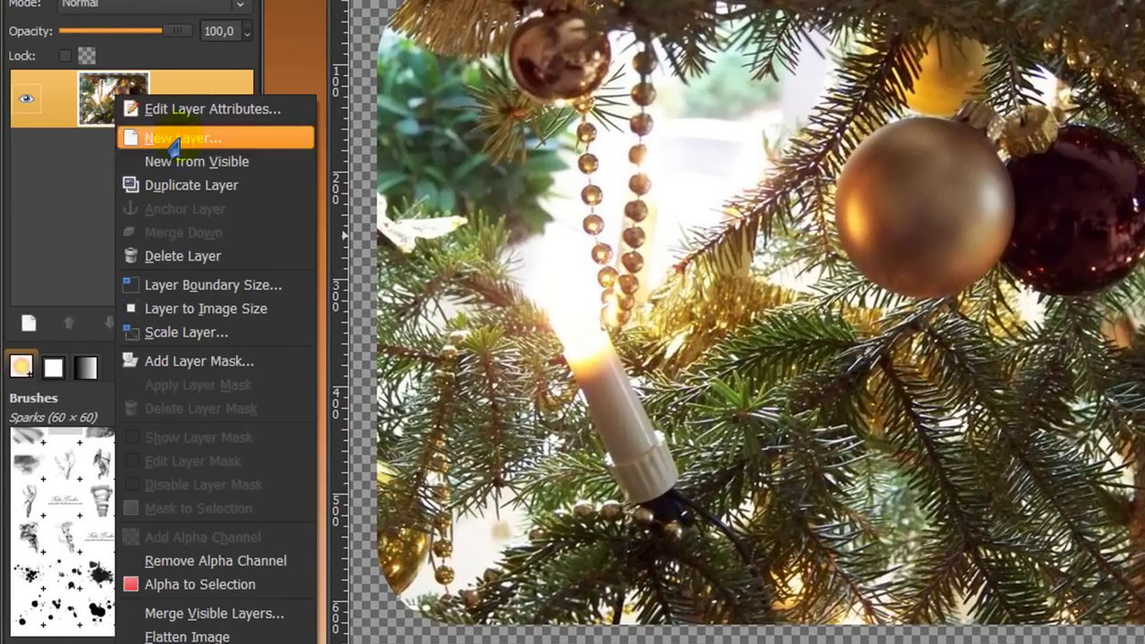
click(218, 587)
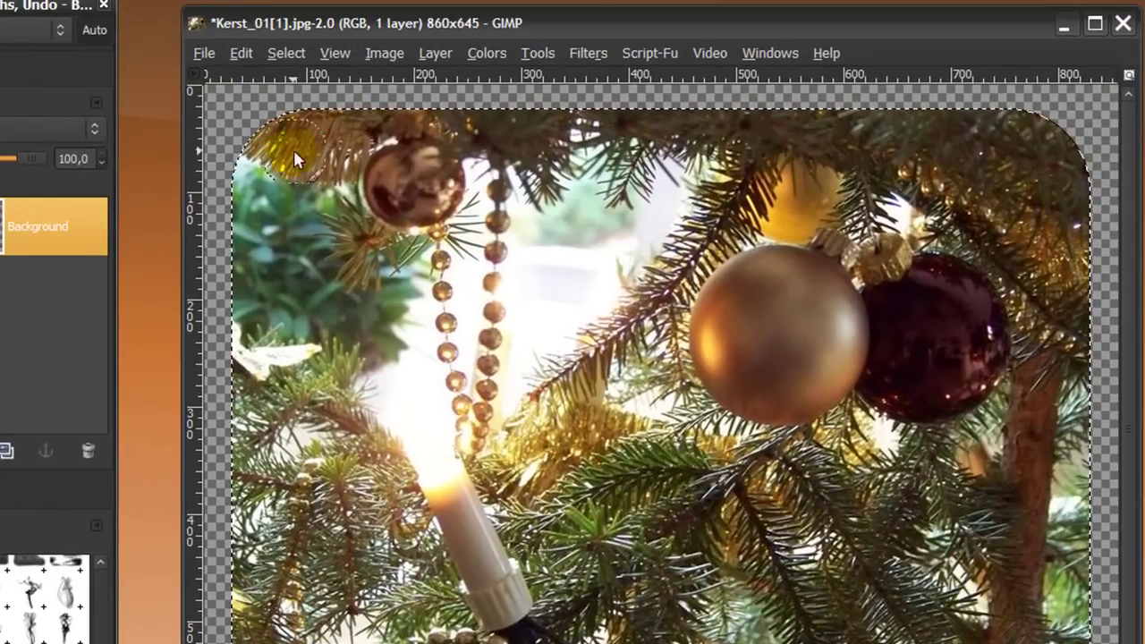
click(274, 55)
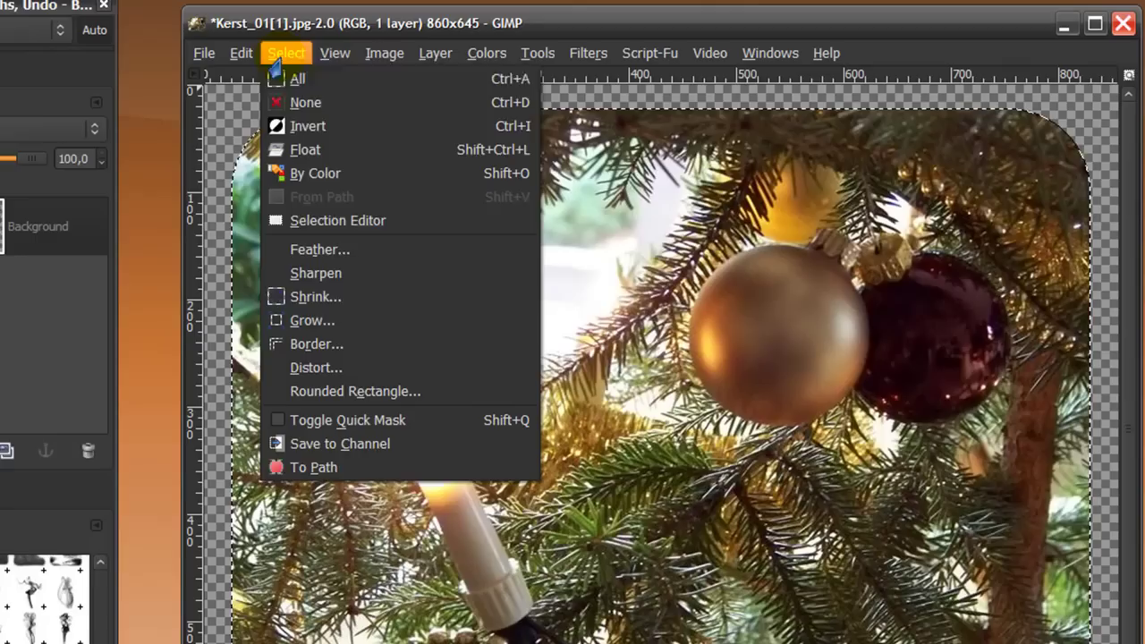
click(353, 467)
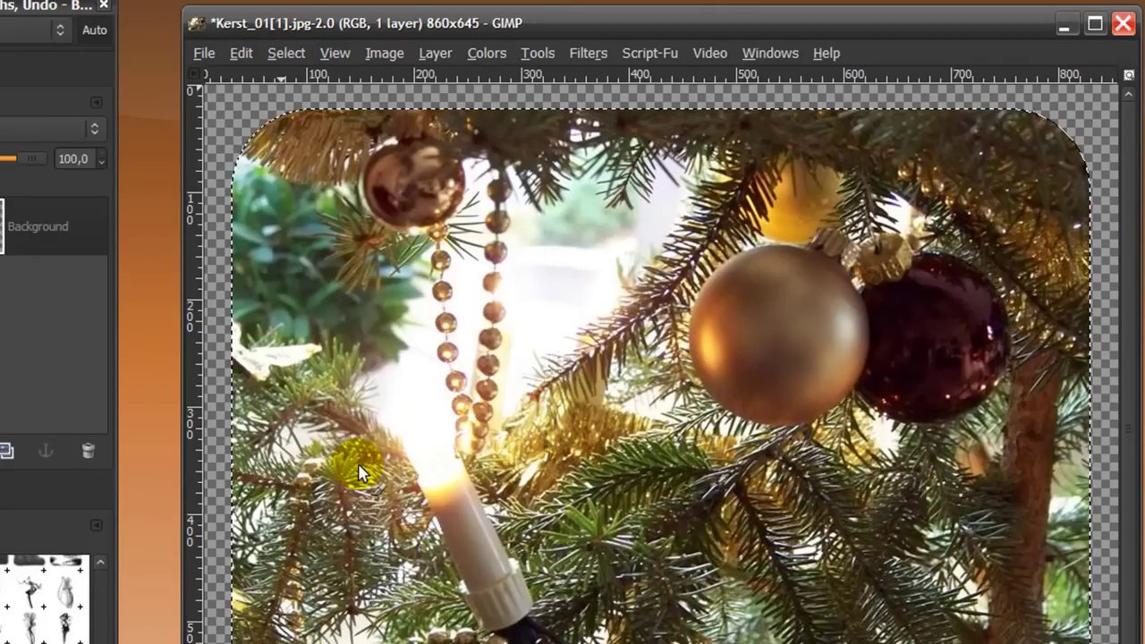
click(279, 52)
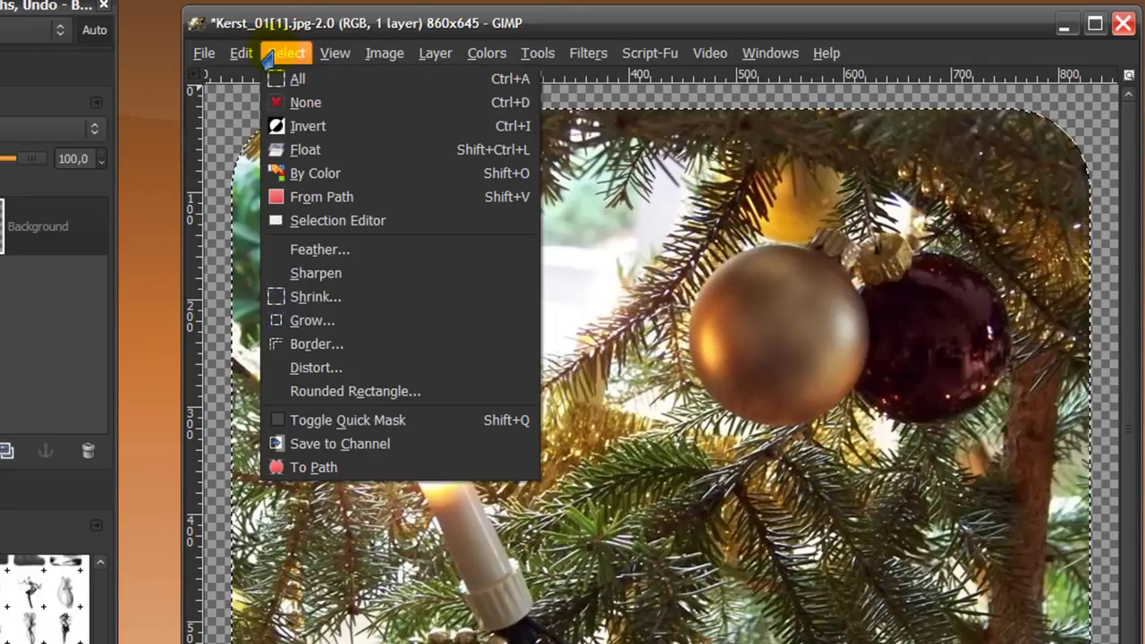
click(288, 103)
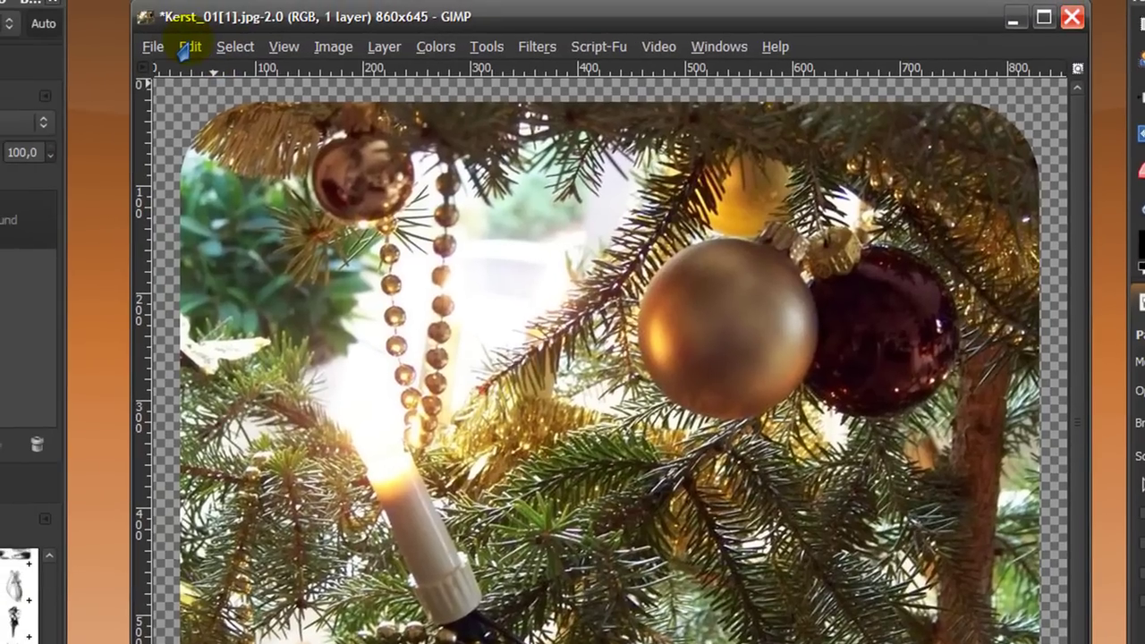
Stroke the rounded path with a 15 px solid black line.
click(186, 48)
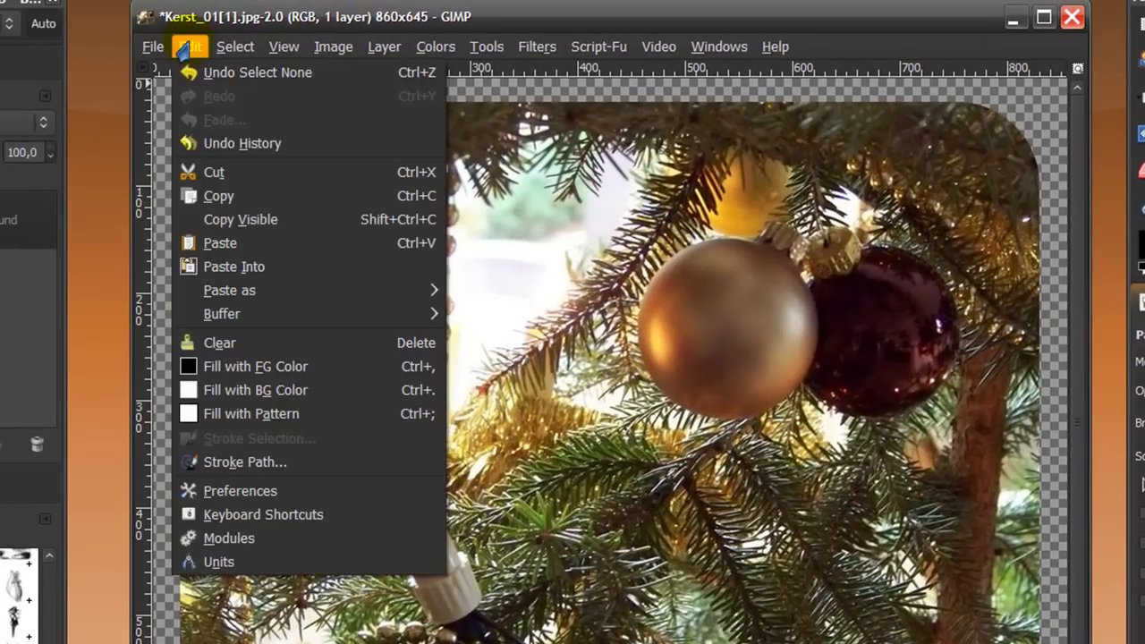
click(299, 469)
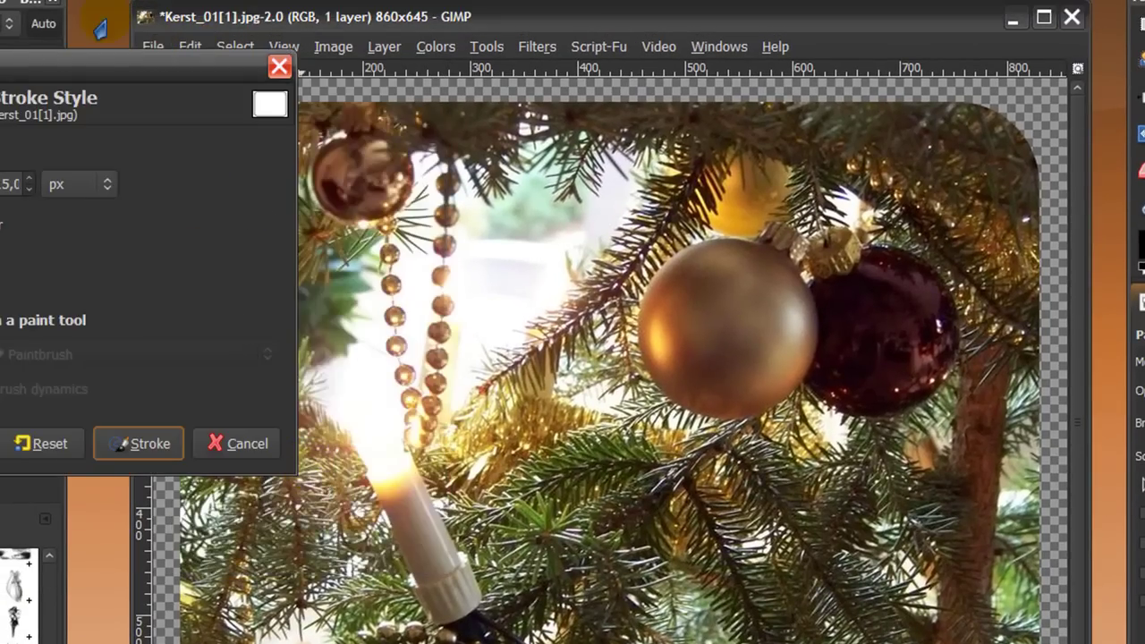
drag(110, 79, 677, 179)
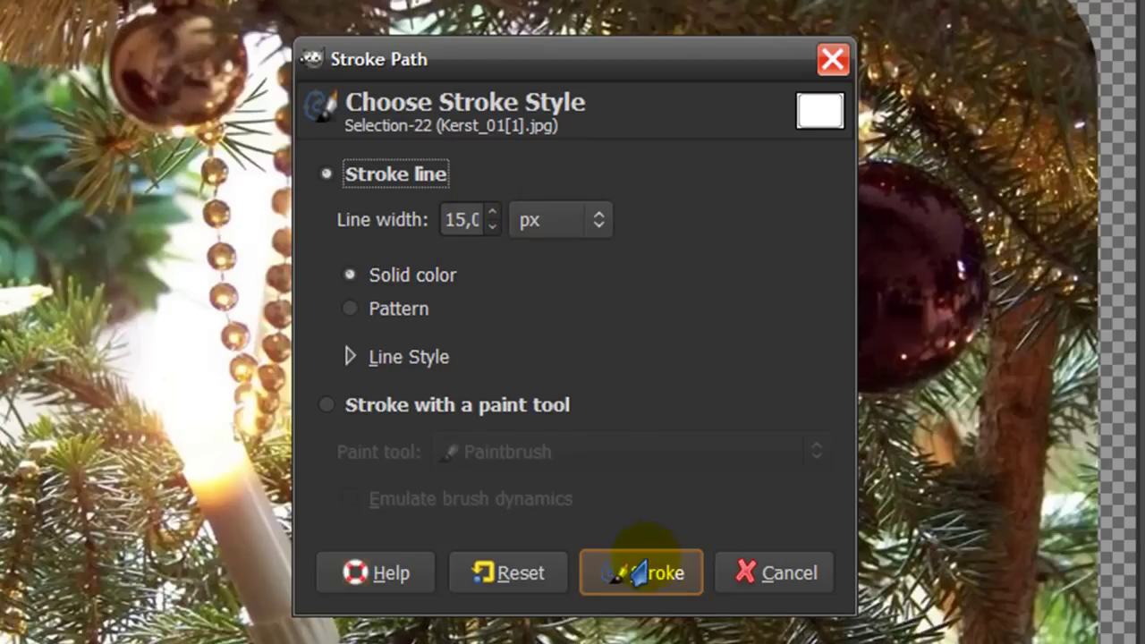
click(641, 573)
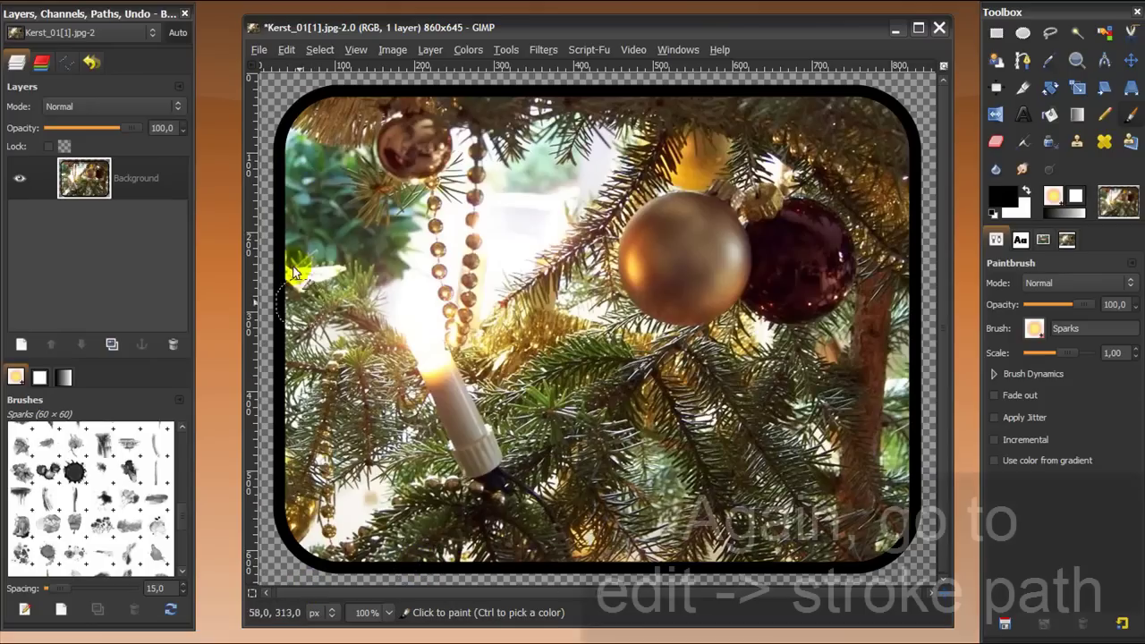
Reopen the Stroke Path settings with Stroke line at 15 px.
click(286, 50)
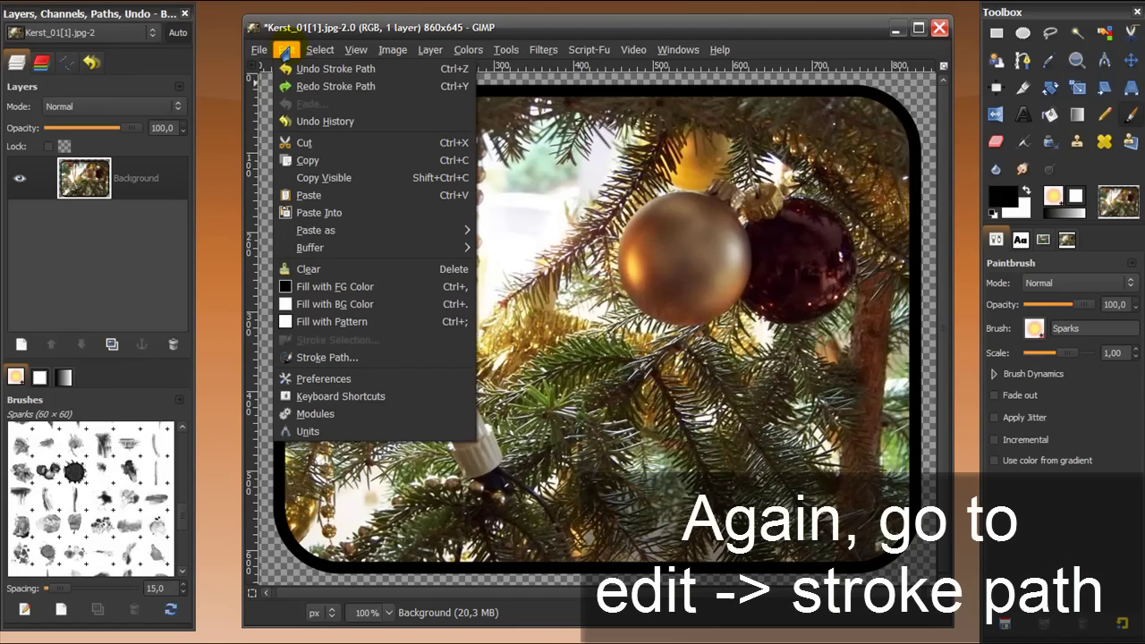
click(320, 358)
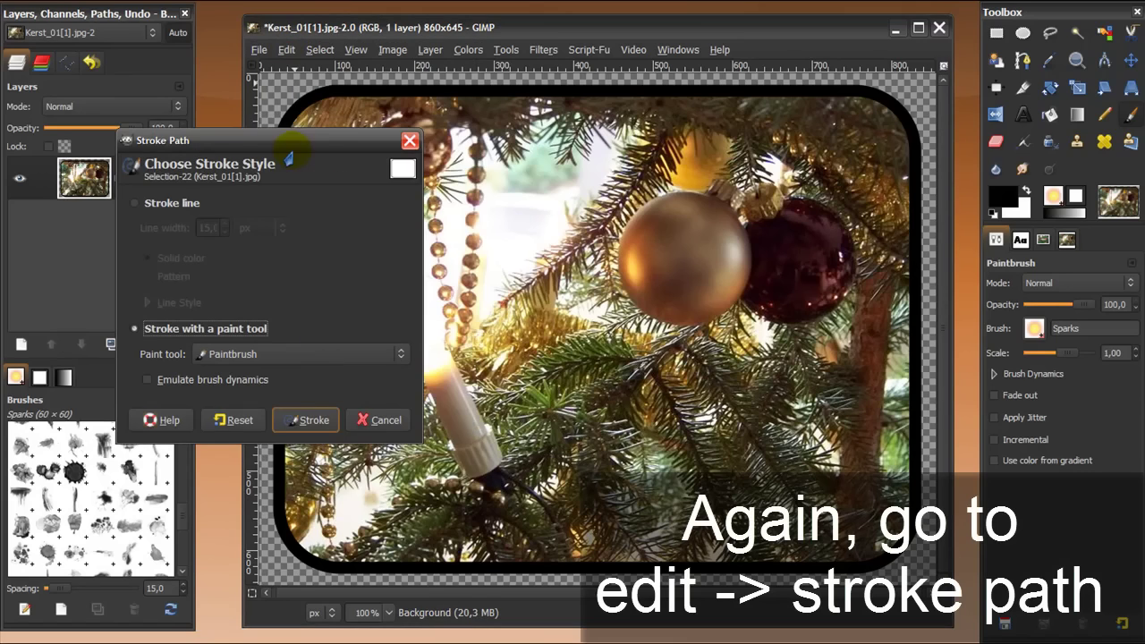
drag(295, 143, 685, 197)
click(519, 258)
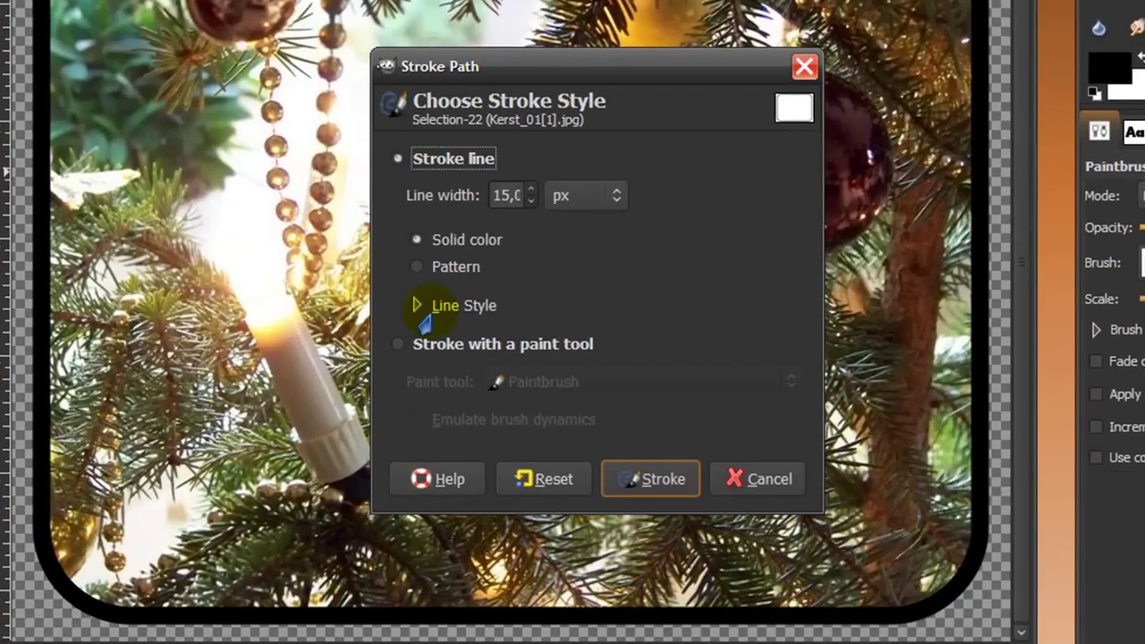
Expand Line Style and leave the dash preset at Custom.
click(416, 307)
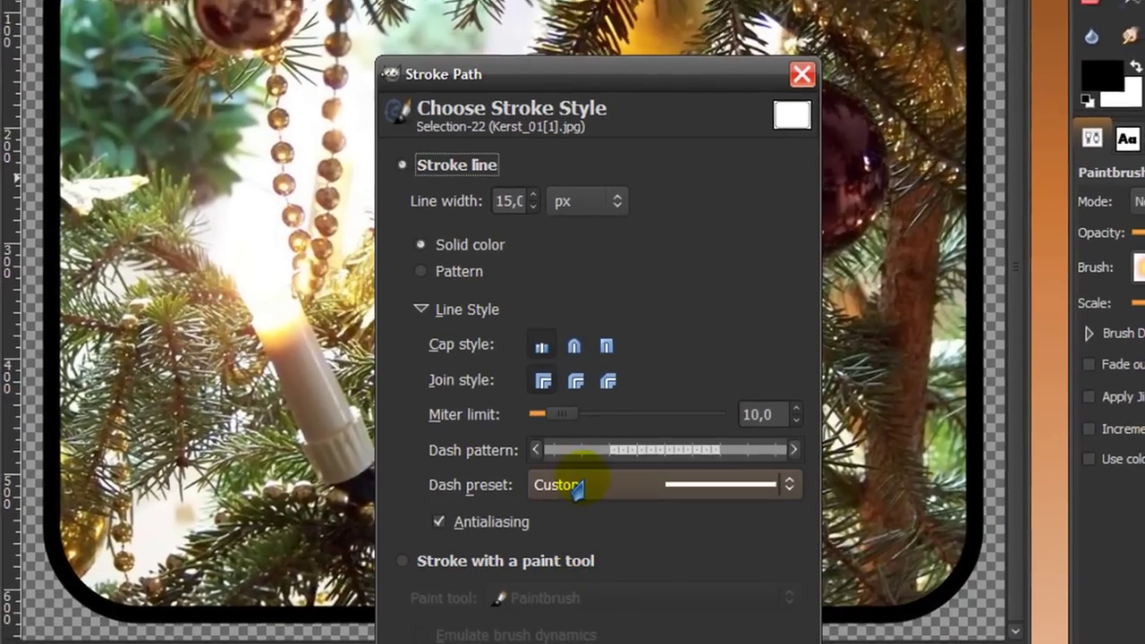
click(561, 484)
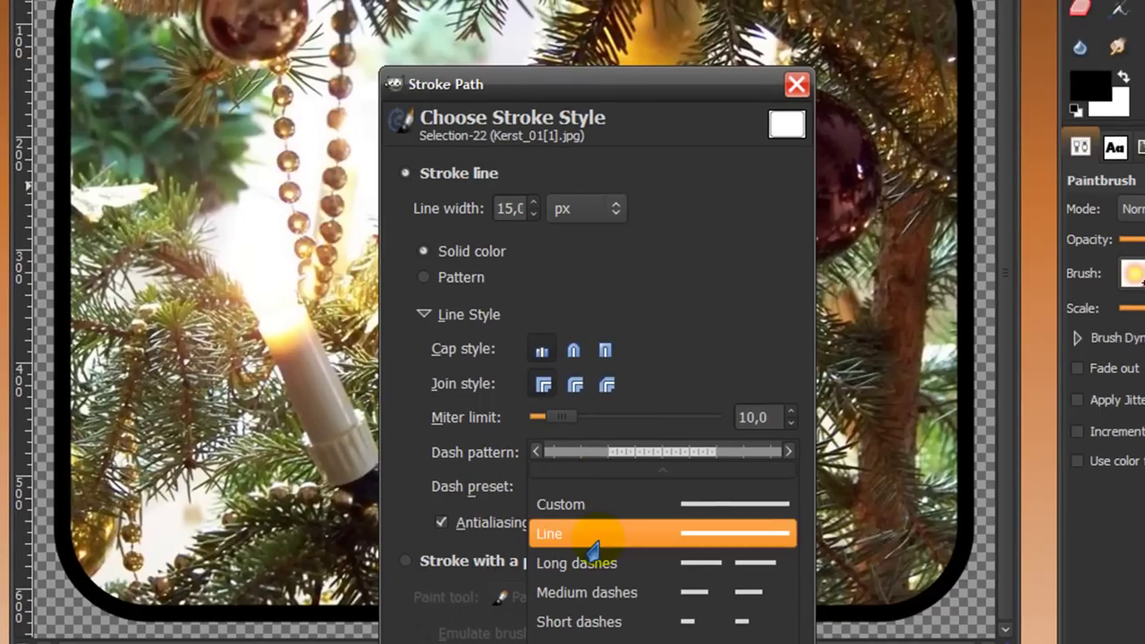
click(617, 598)
drag(577, 84, 596, 30)
click(614, 284)
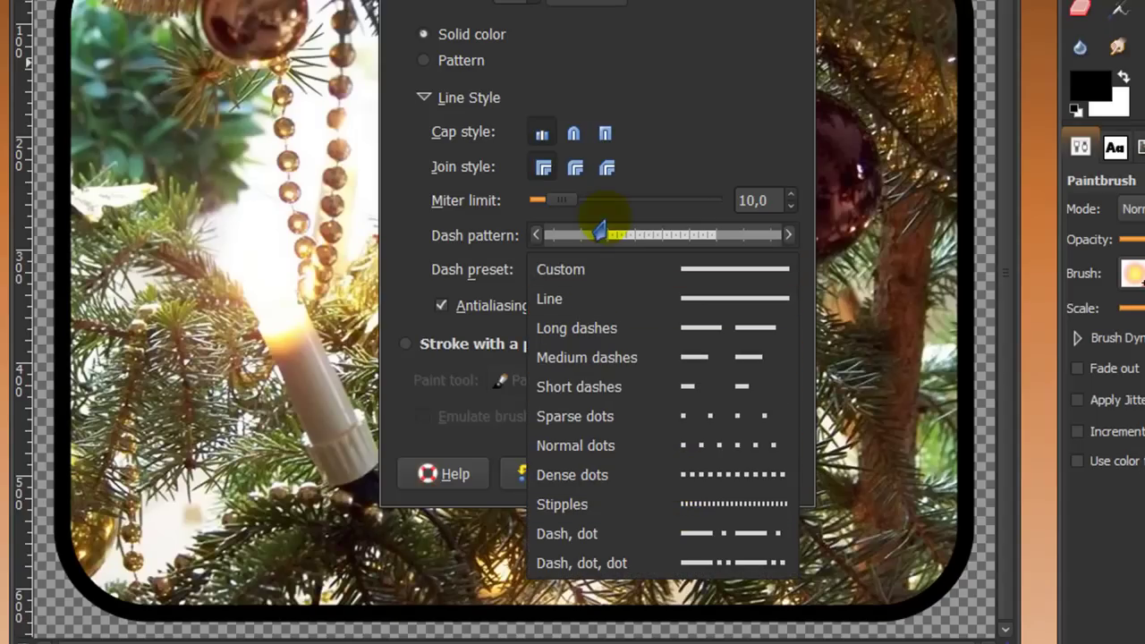
click(613, 275)
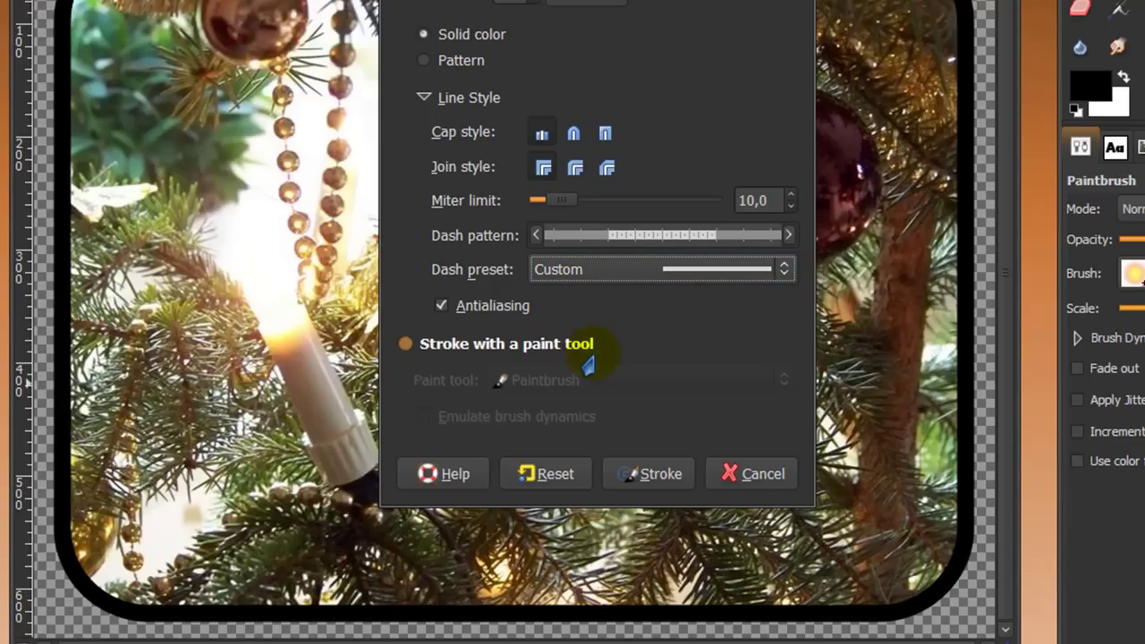
Stroke the path with the paintbrush using the gold Sparks brush.
click(404, 344)
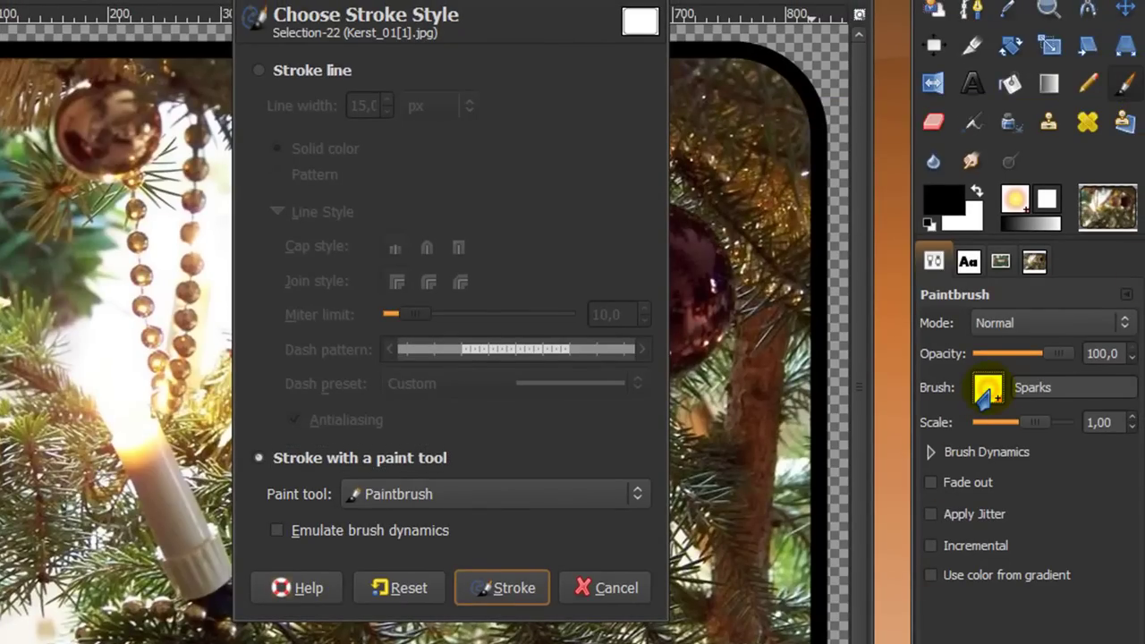
click(987, 389)
scroll(912, 564, down, 1)
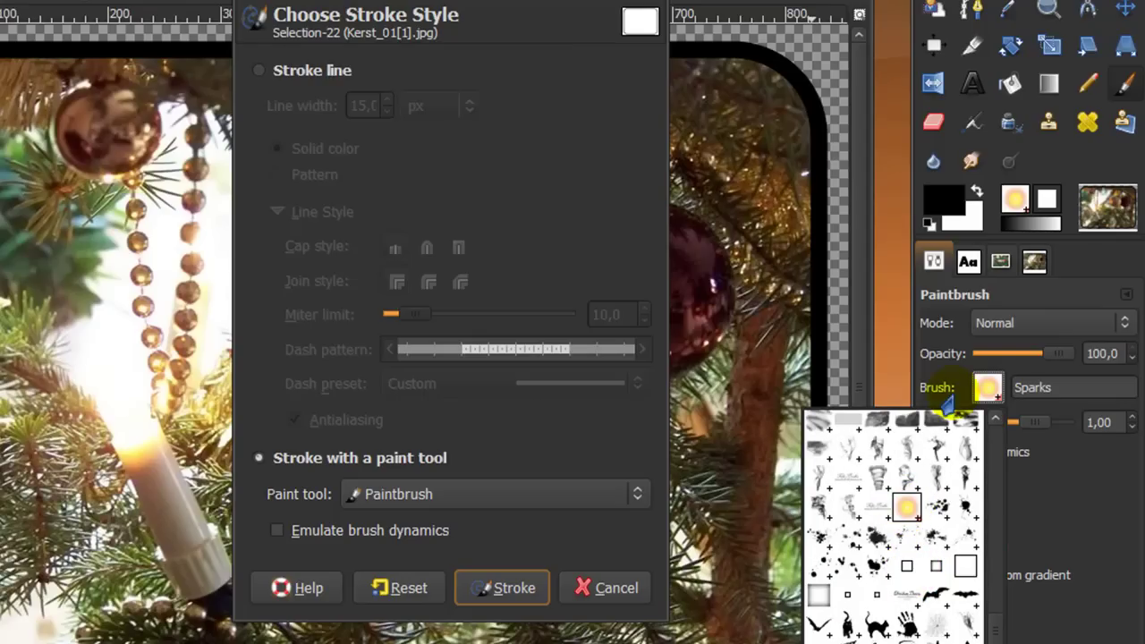
click(985, 388)
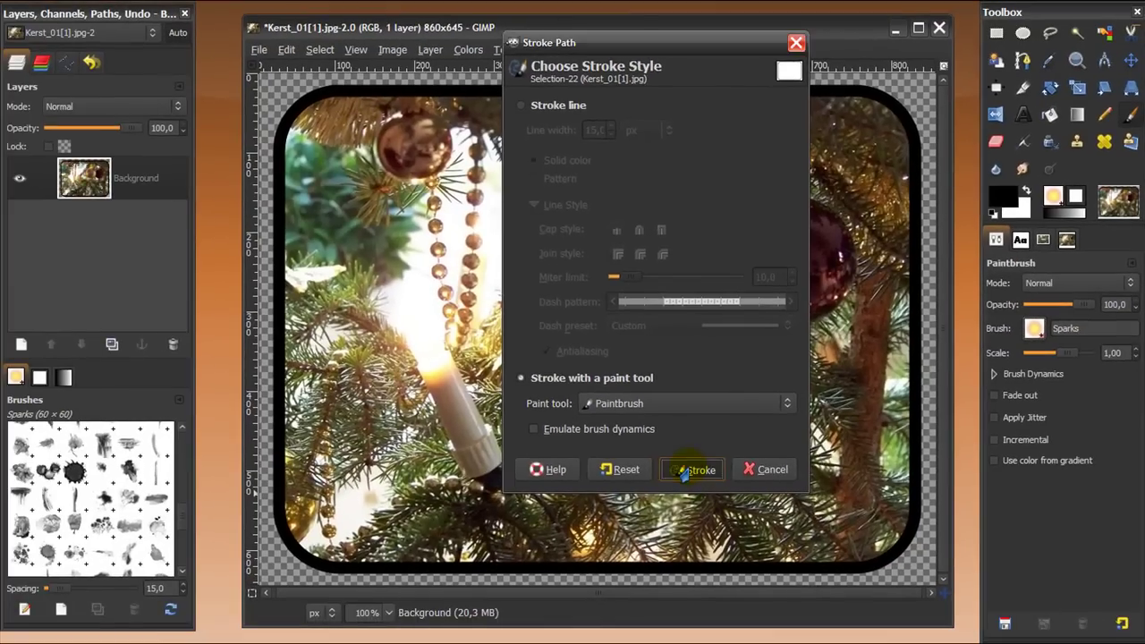
click(677, 479)
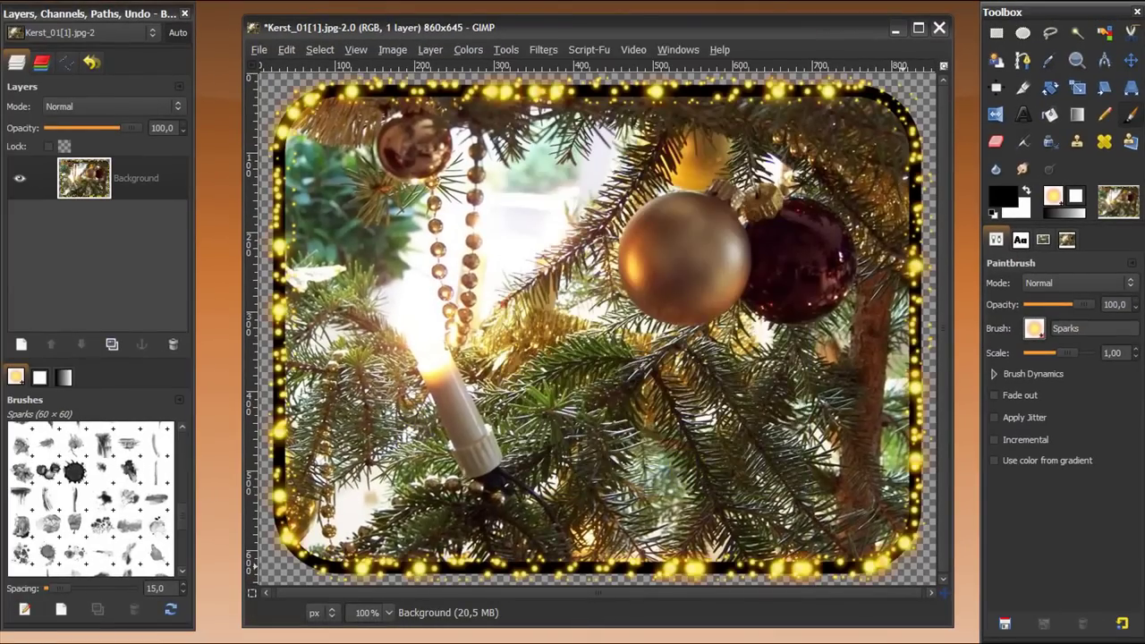